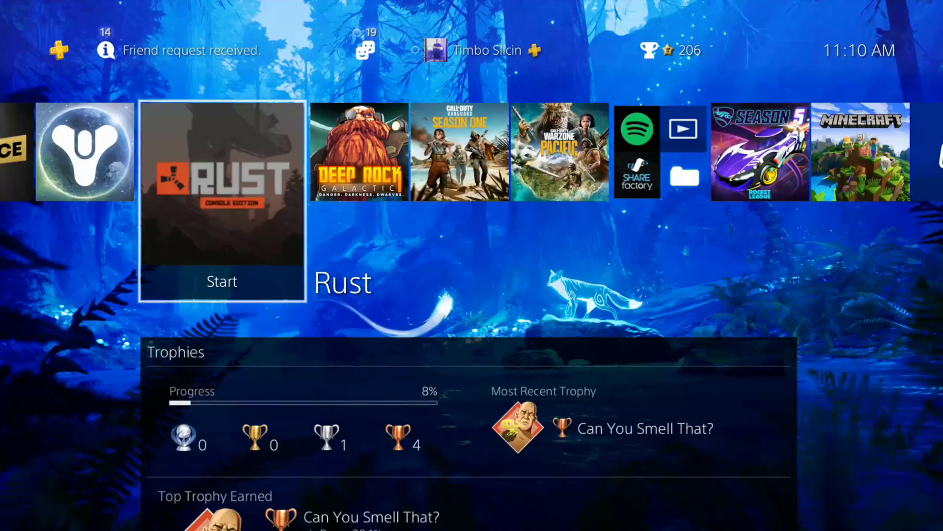
Go from the function area into Settings > Account Management and highlight Sign Out
{"action": "key", "text": "Right"}
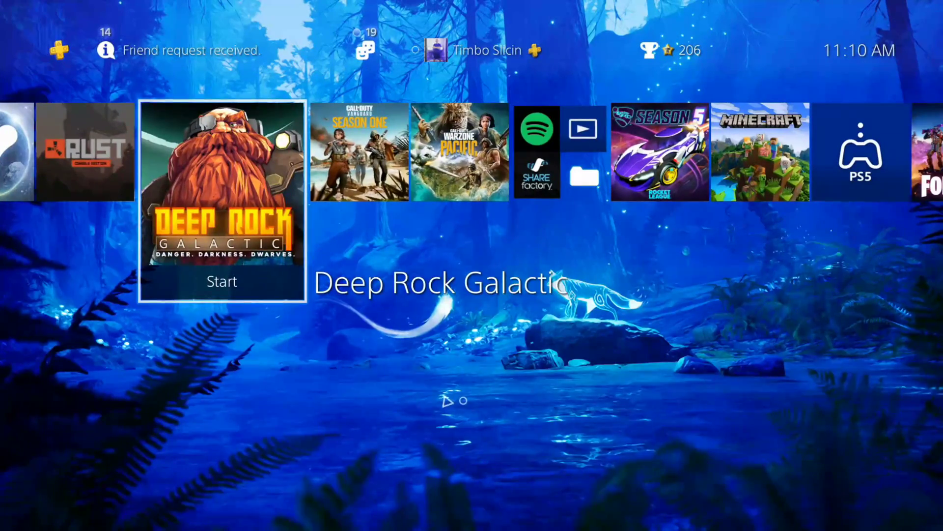
{"action": "key", "text": "Up"}
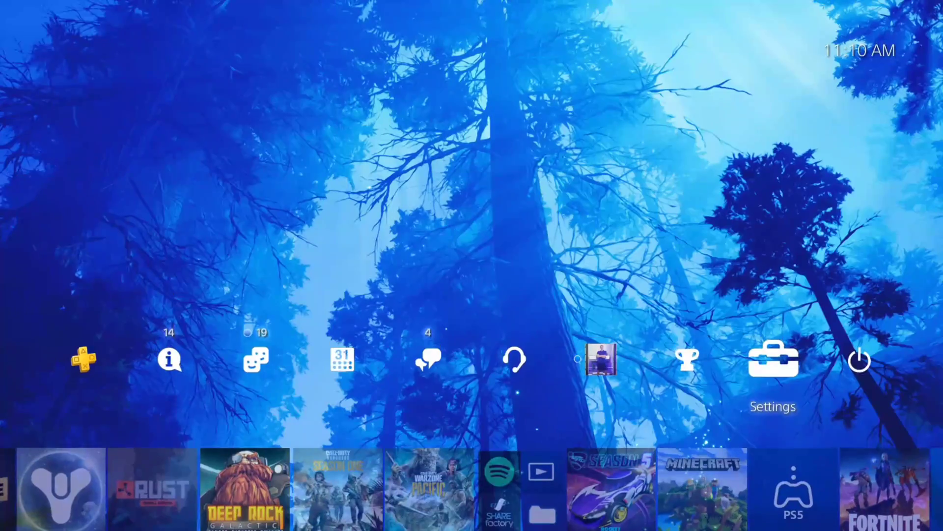
{"action": "key", "text": "Return"}
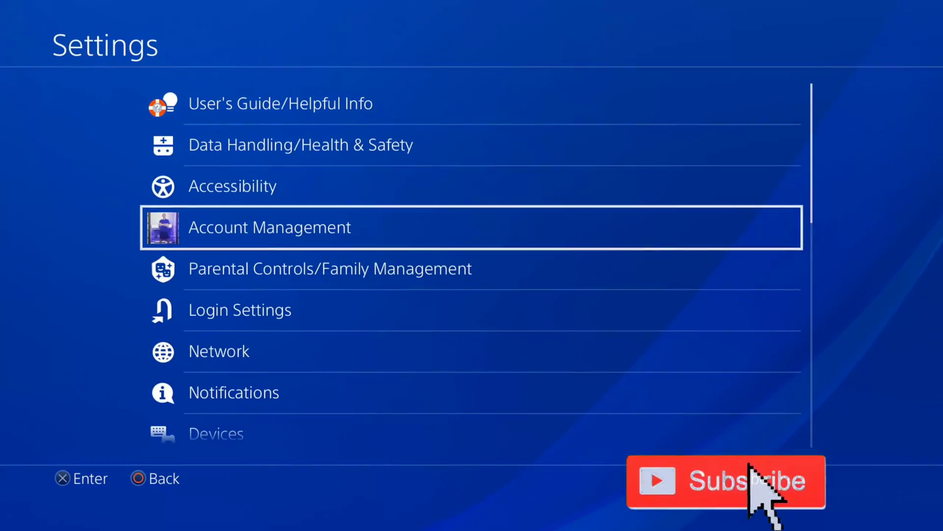
{"action": "key", "text": "Return"}
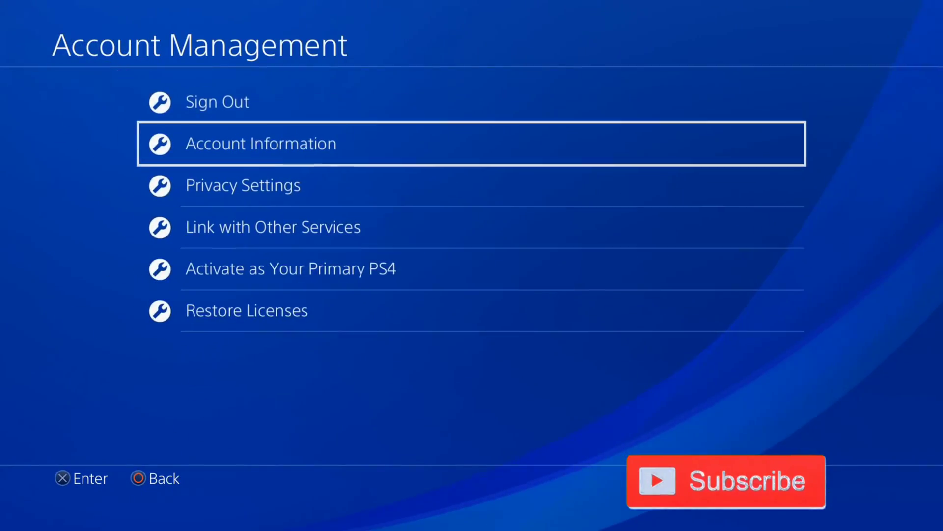
{"action": "key", "text": "Up"}
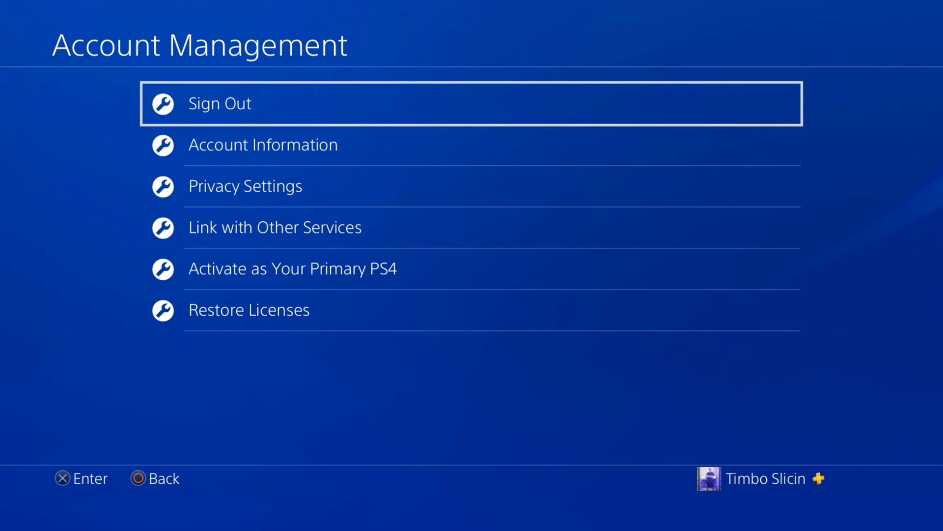
Sign out of PlayStation Network, start signing in, and view the Forgot Your Password screen
{"action": "key", "text": "Return"}
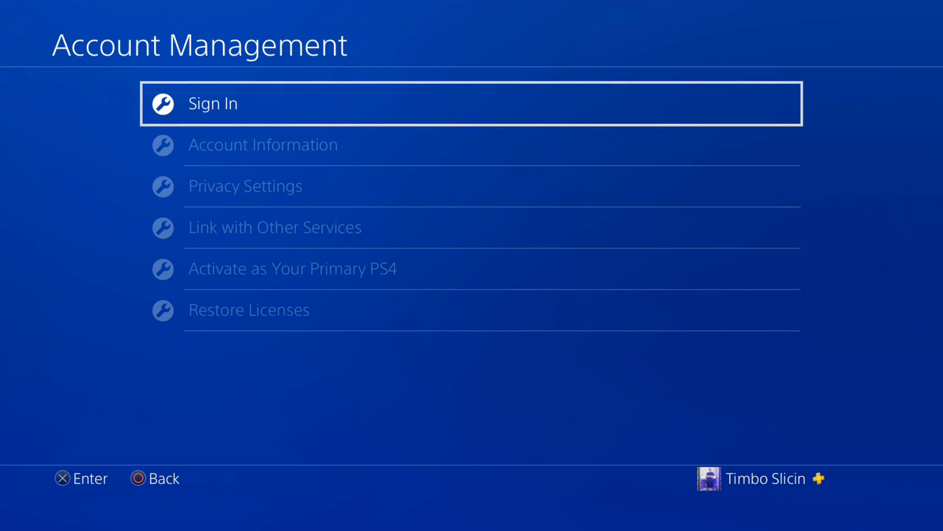
{"action": "key", "text": "Return"}
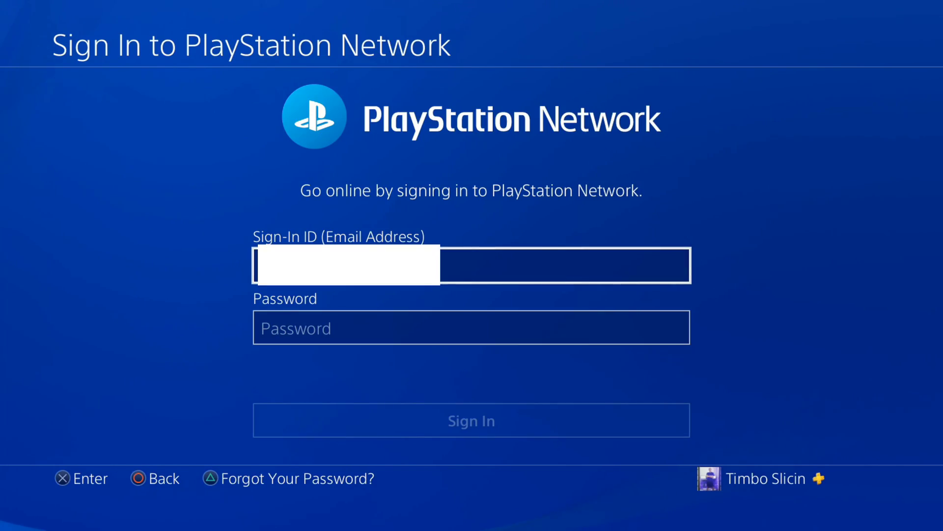
{"action": "left_click", "coordinate": [472, 328]}
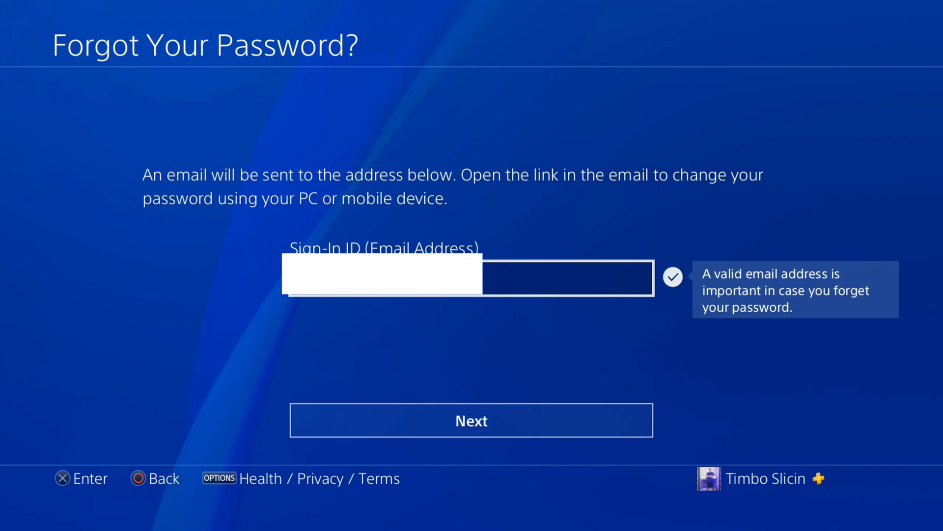
{"action": "key", "text": "Escape"}
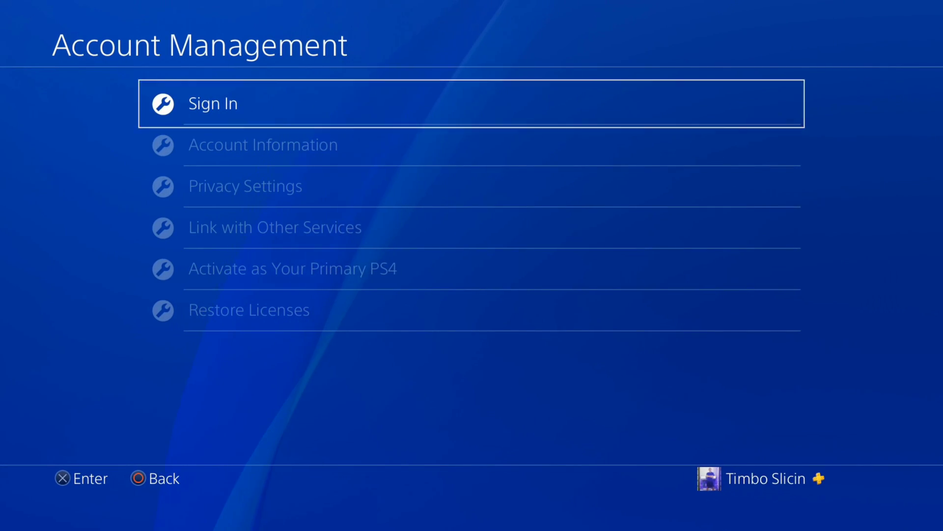
Sign back in to PlayStation Network and open Account Management > Account Information > Security
{"action": "key", "text": "Return"}
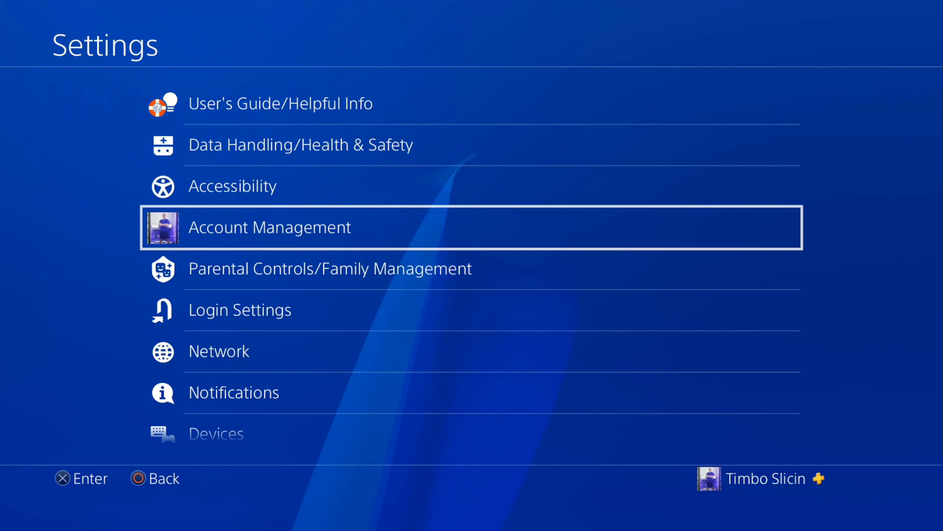
{"action": "key", "text": "Return"}
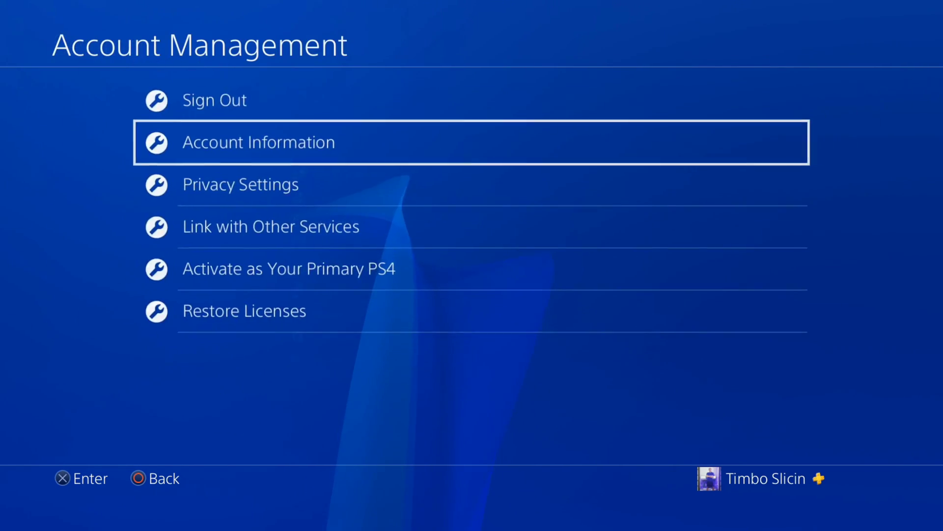
{"action": "key", "text": "Return"}
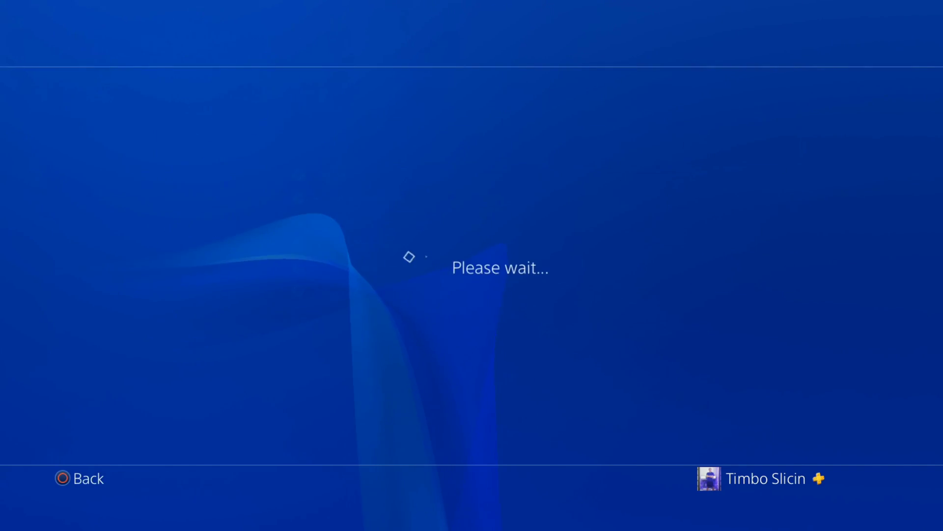
{"action": "key", "text": "Down"}
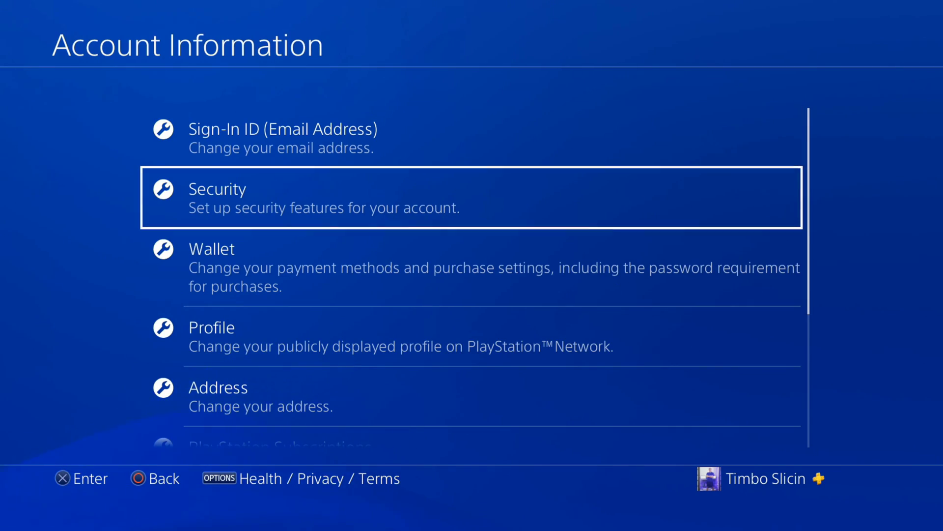
{"action": "key", "text": "Return"}
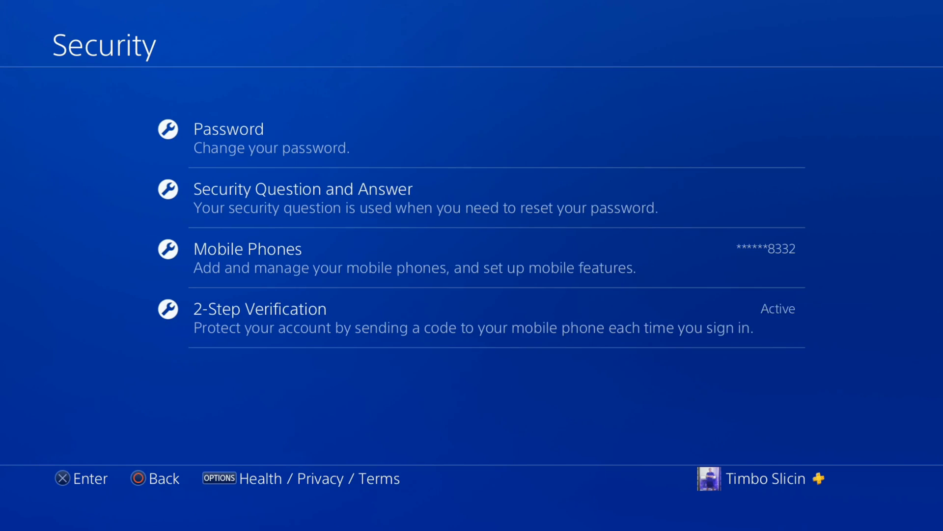
Review the 2-Step Verification setting, then back out of the Security page
{"action": "key", "text": "Down"}
{"action": "key", "text": "Down"}
{"action": "key", "text": "Down"}
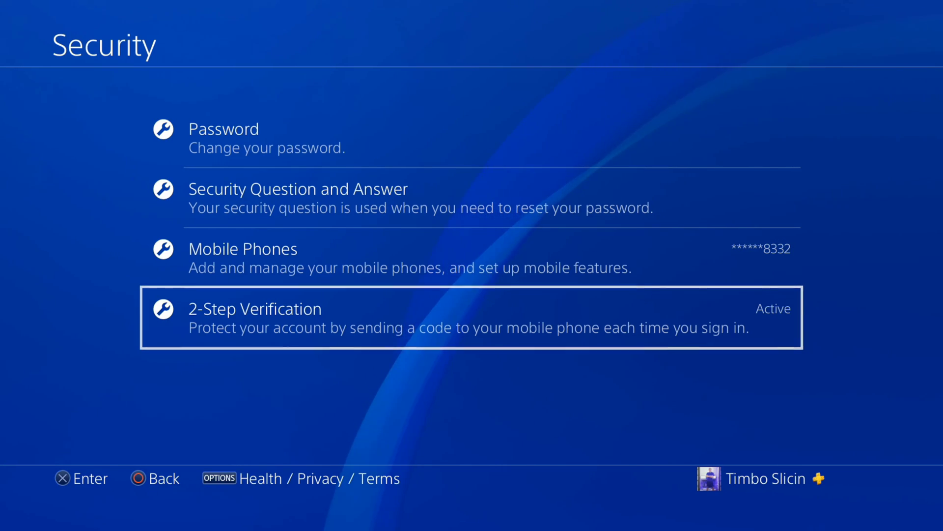
{"action": "key", "text": "Escape"}
{"action": "key", "text": "Escape"}
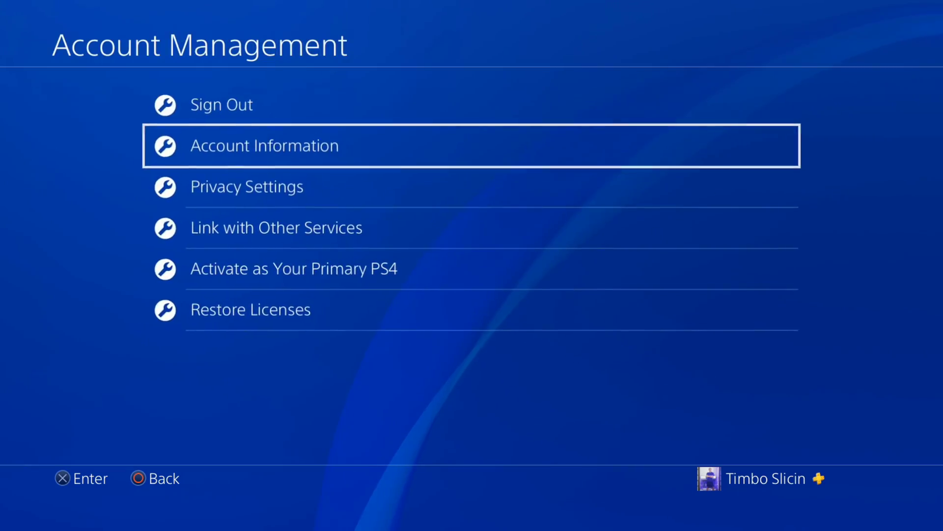
{"action": "key", "text": "Escape"}
{"action": "key", "text": "Escape"}
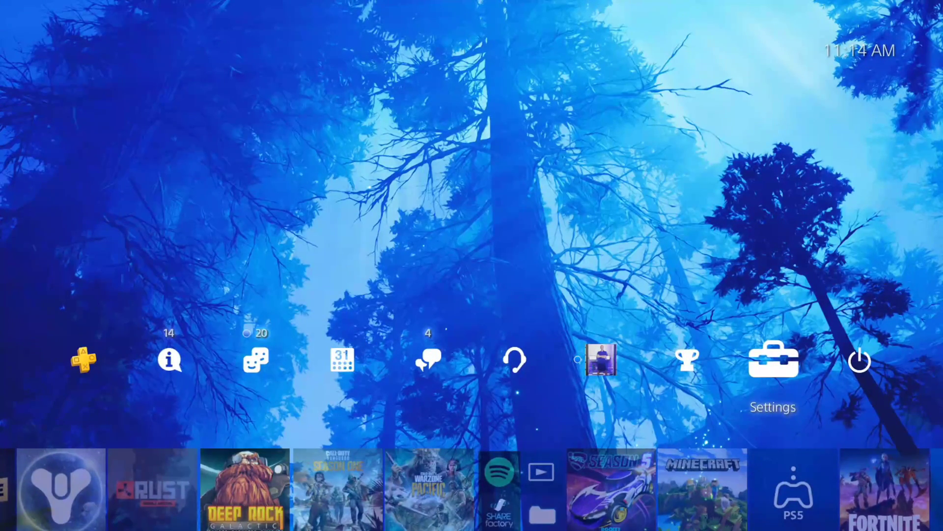
Start Set Up Internet Connection from Settings > Network using a LAN cable
{"action": "key", "text": "Return"}
{"action": "key", "text": "Down"}
{"action": "key", "text": "Down"}
{"action": "key", "text": "Down"}
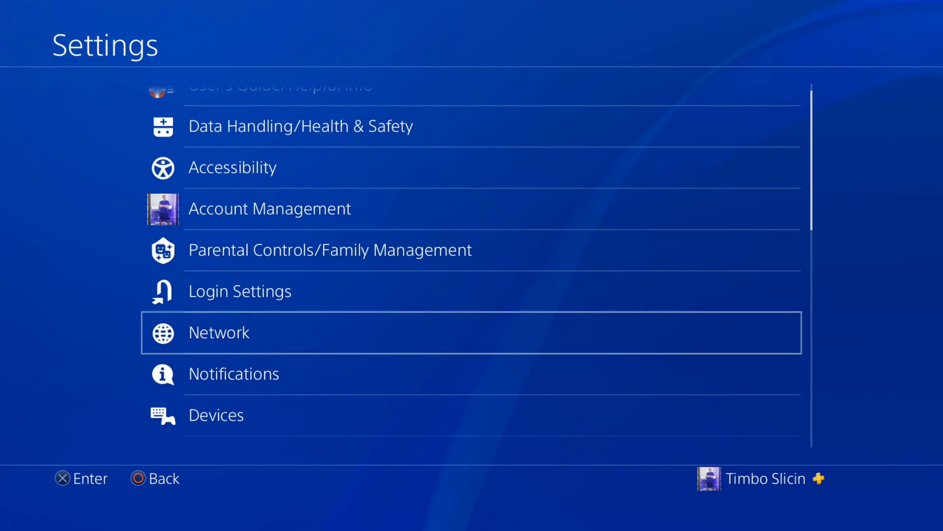
{"action": "key", "text": "Return"}
{"action": "key", "text": "Down"}
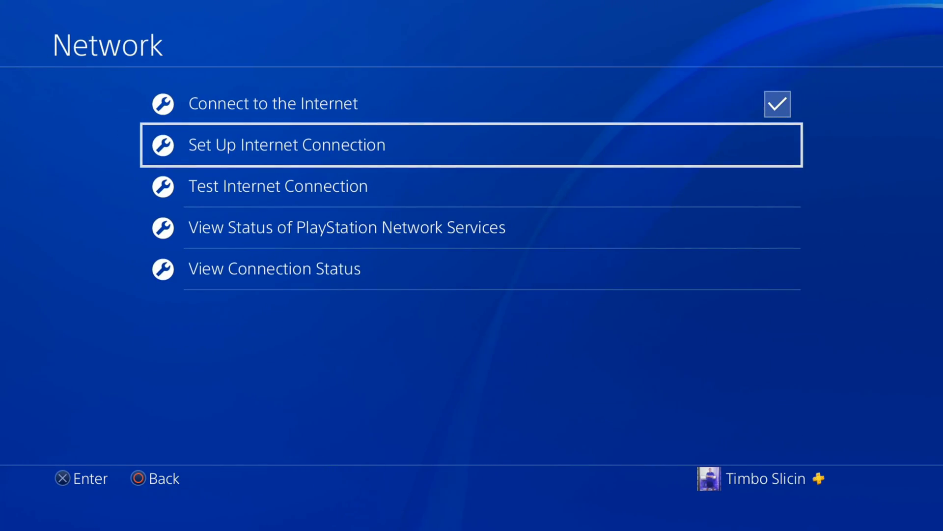
{"action": "key", "text": "Return"}
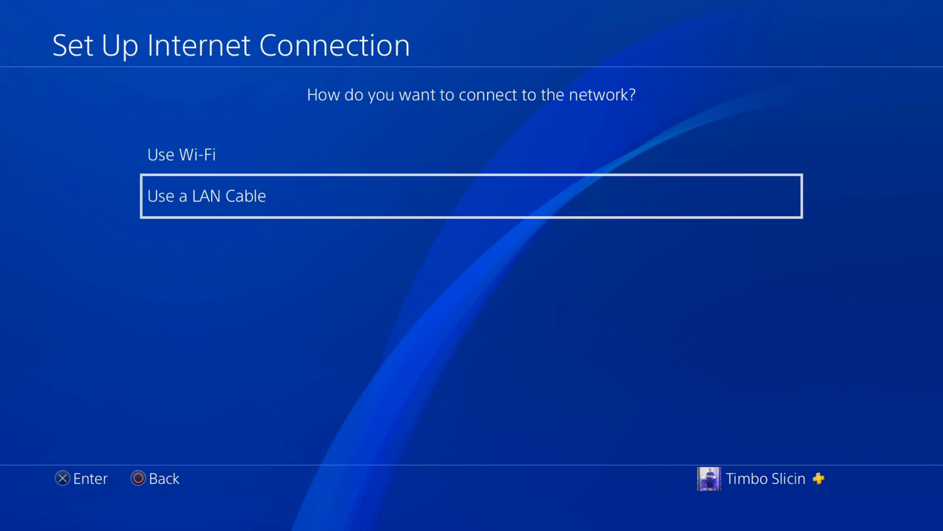
{"action": "key", "text": "Return"}
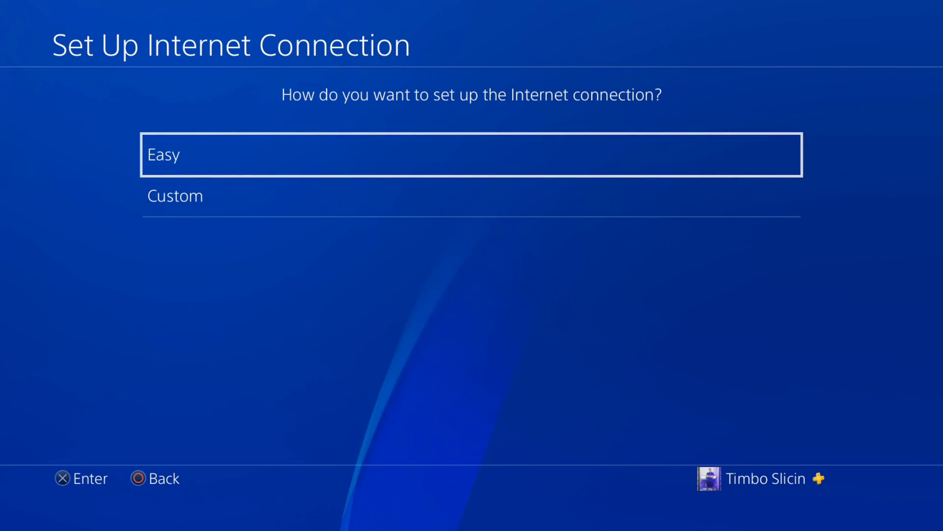
Choose Custom setup with Automatic IP address and Do Not Specify DHCP host name
{"action": "key", "text": "Down"}
{"action": "key", "text": "Return"}
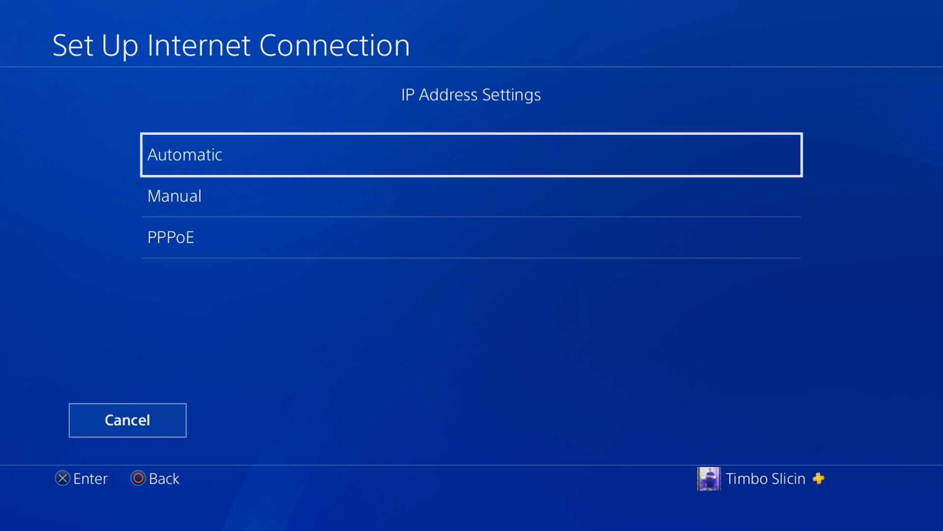
{"action": "key", "text": "Return"}
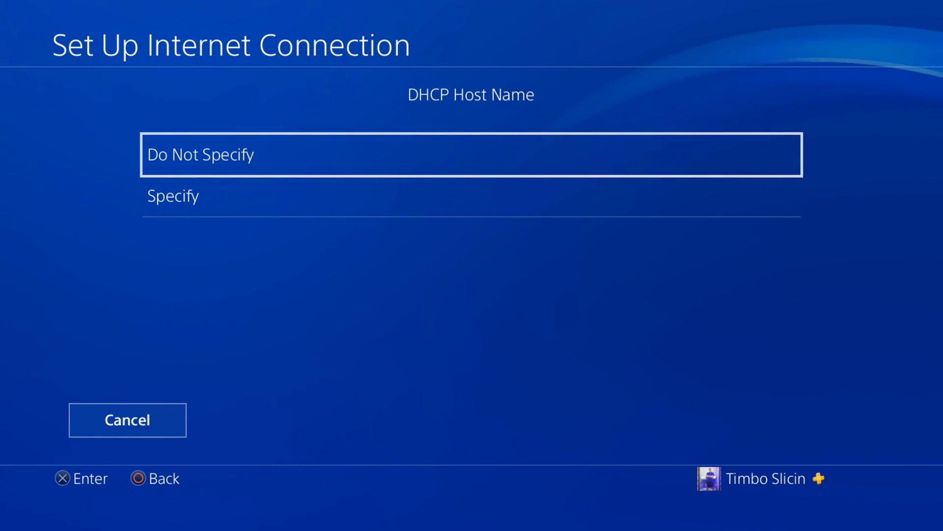
{"action": "key", "text": "Return"}
{"action": "key", "text": "Down"}
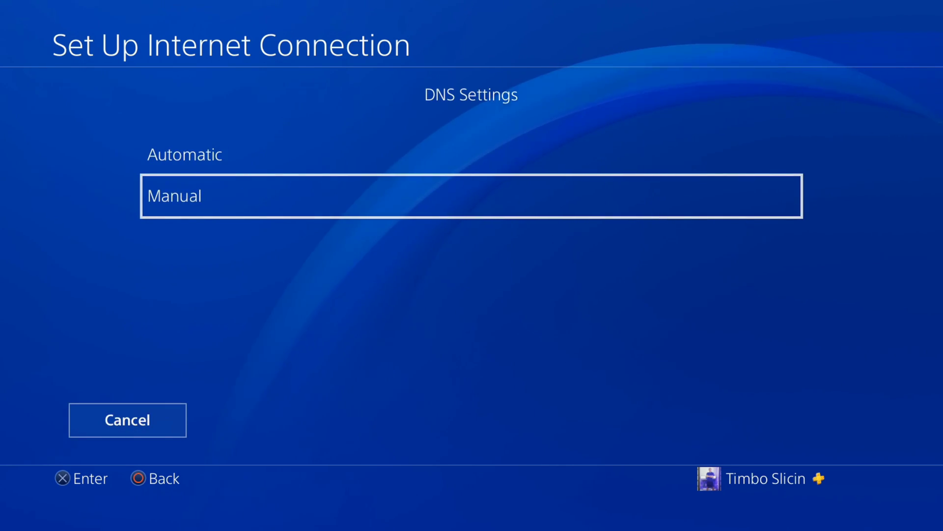
Select Manual DNS and inspect the Primary and Secondary DNS fields without changing them
{"action": "key", "text": "Return"}
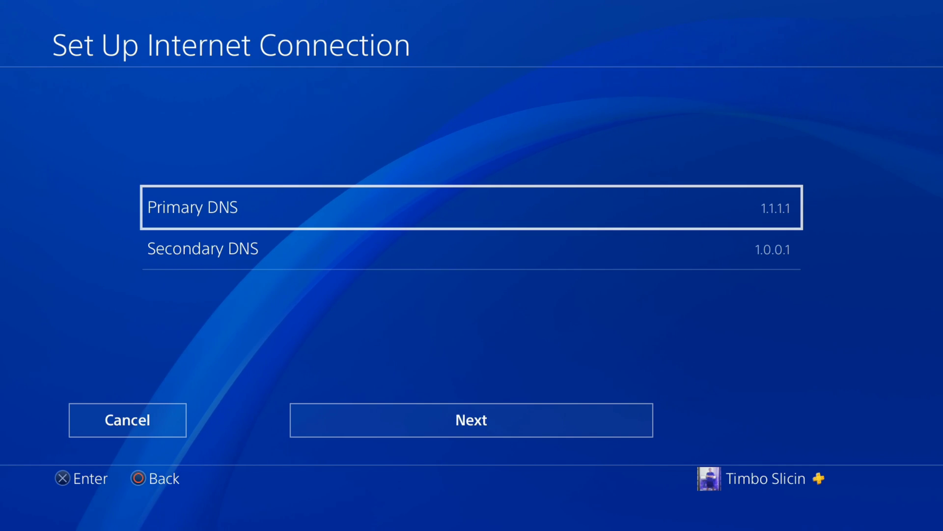
{"action": "key", "text": "Return"}
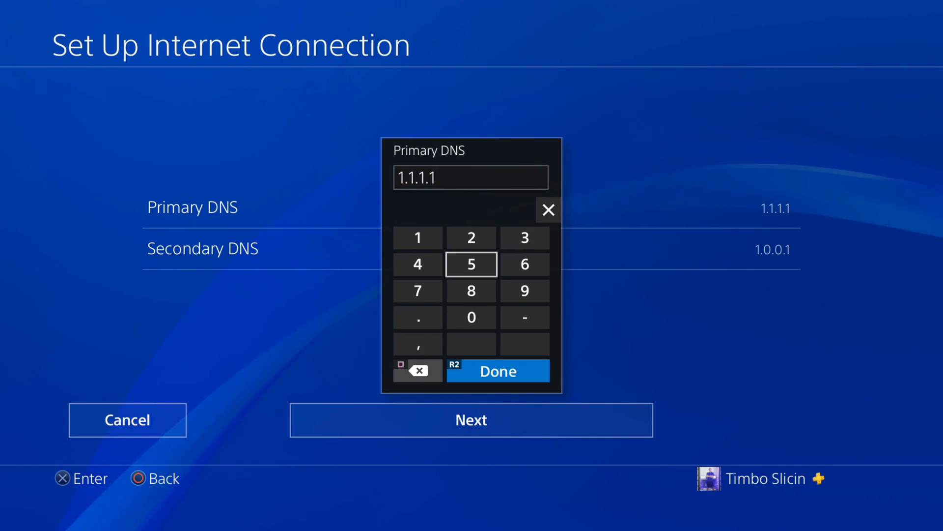
{"action": "key", "text": "Escape"}
{"action": "key", "text": "Down"}
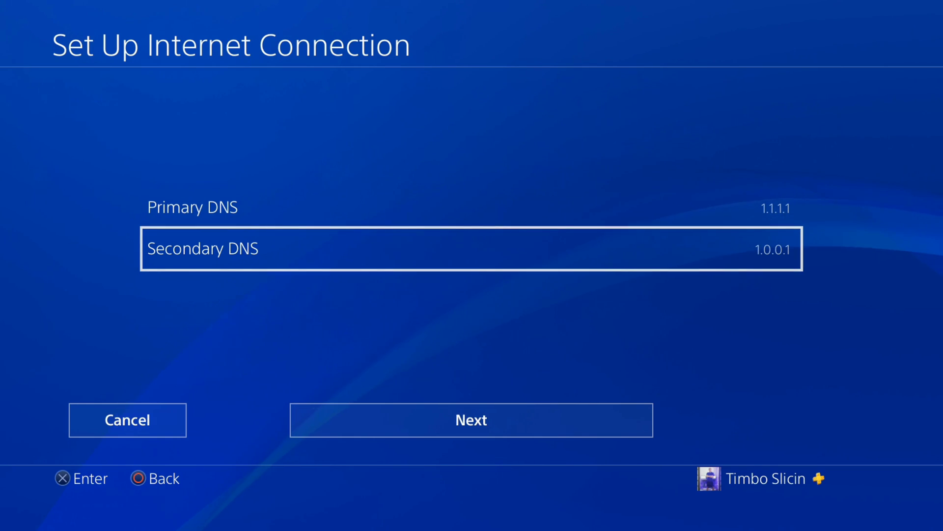
{"action": "key", "text": "Return"}
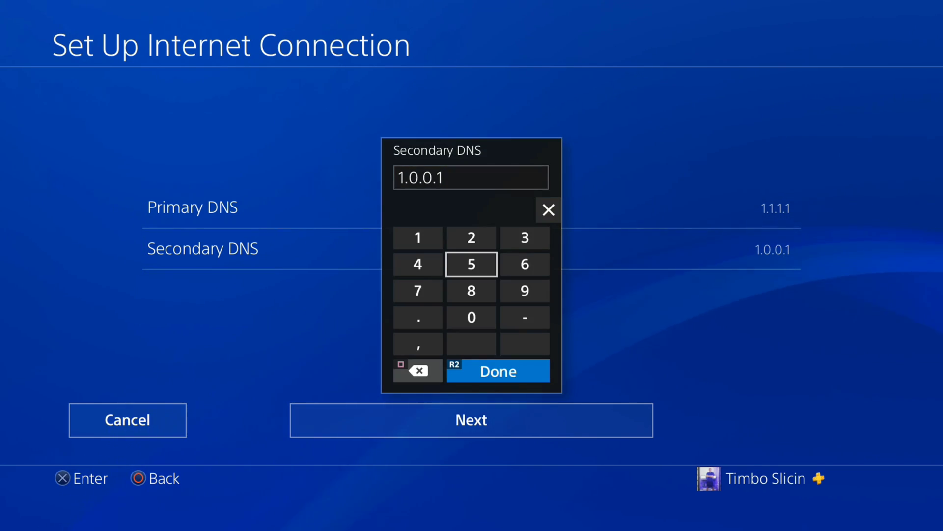
{"action": "key", "text": "Escape"}
{"action": "key", "text": "Up"}
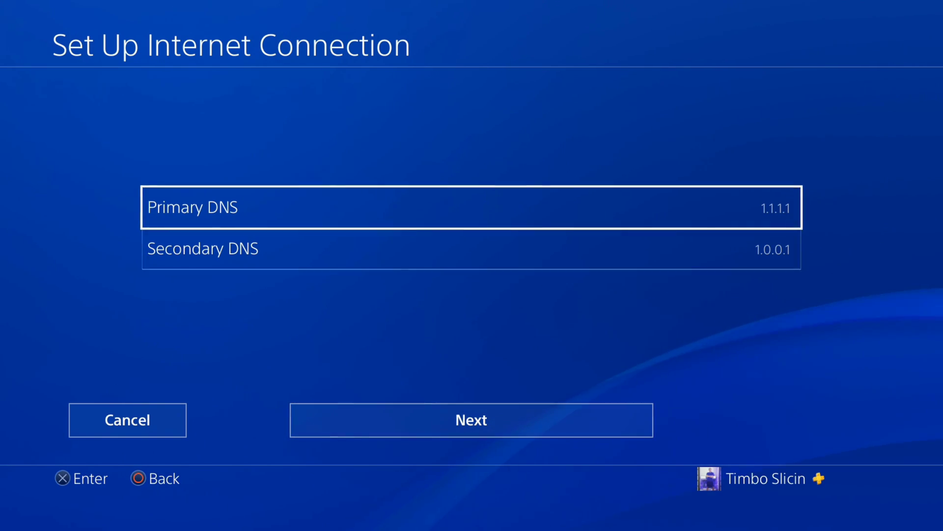
Enter Primary DNS 8.8.8.8 and Secondary DNS 8.8.4.4, then continue
{"action": "key", "text": "Return"}
{"action": "type", "text": "8"}
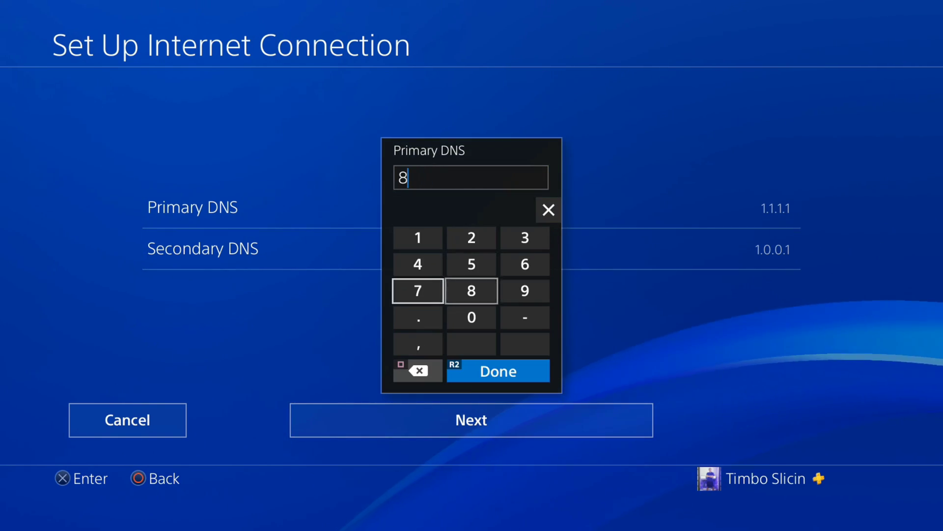
{"action": "type", "text": ".8.8.8"}
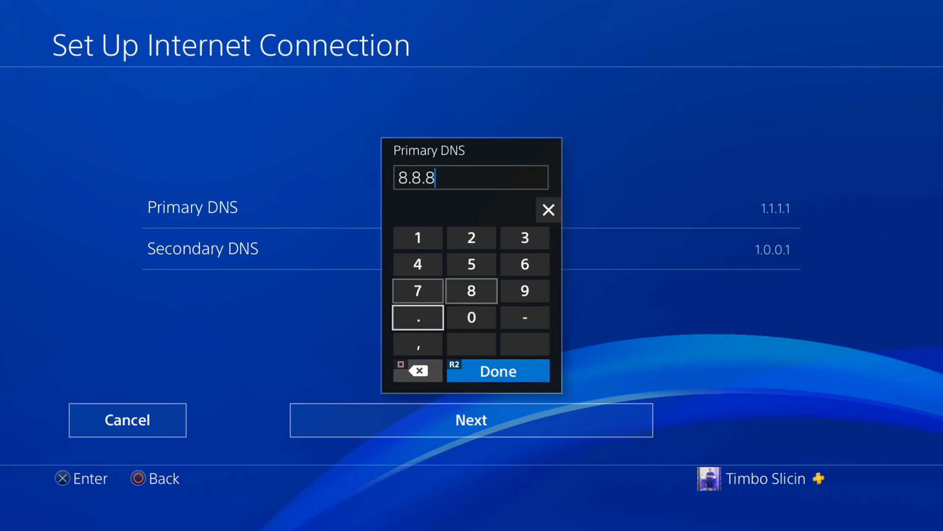
{"action": "key", "text": "Return"}
{"action": "key", "text": "Return"}
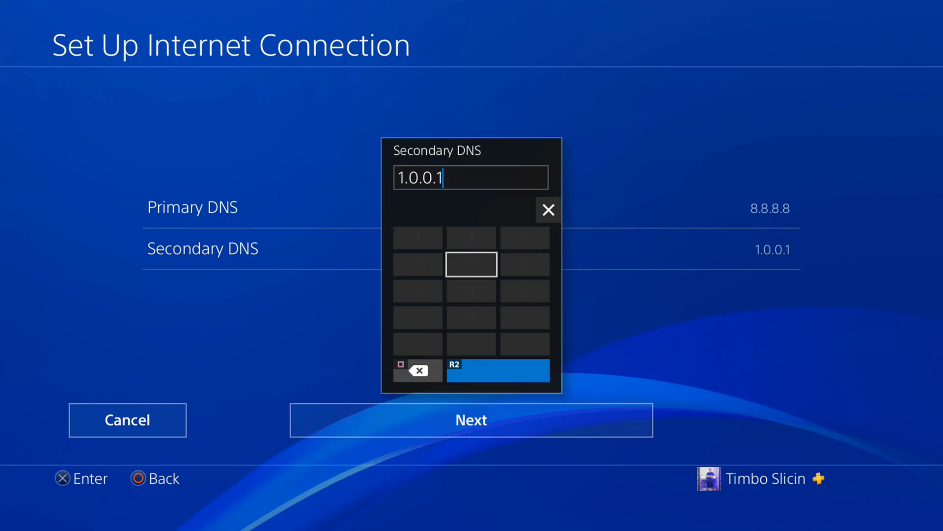
{"action": "key", "text": "BackSpace"}
{"action": "key", "text": "BackSpace"}
{"action": "key", "text": "BackSpace"}
{"action": "key", "text": "BackSpace"}
{"action": "key", "text": "BackSpace"}
{"action": "key", "text": "BackSpace"}
{"action": "key", "text": "BackSpace"}
{"action": "type", "text": "8.8"}
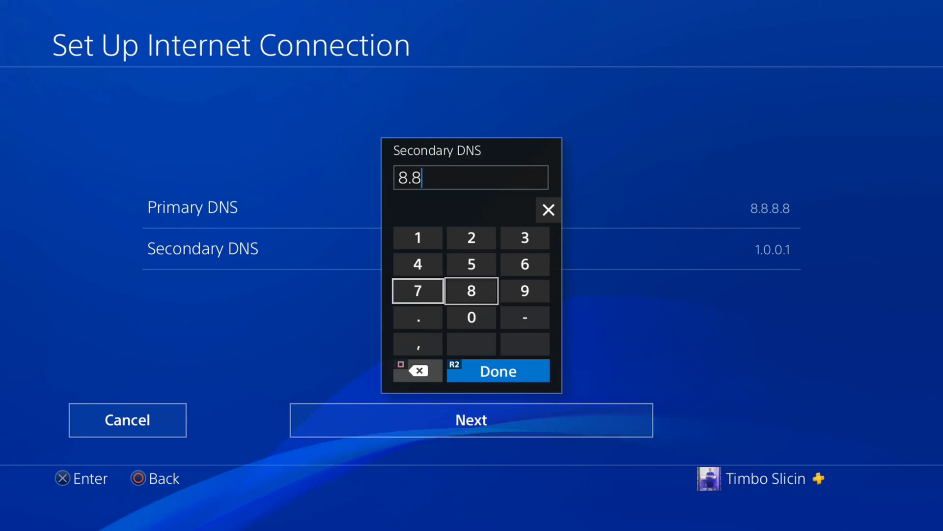
{"action": "type", "text": ".4.4."}
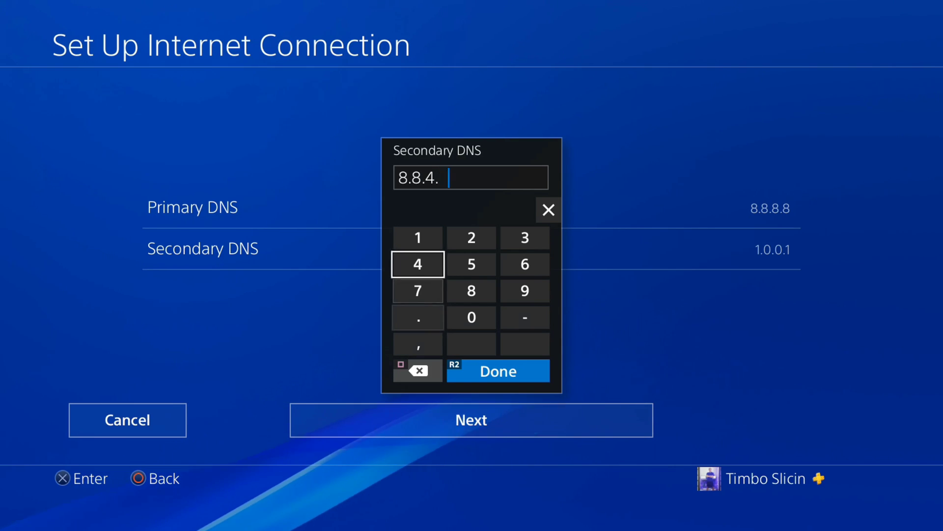
{"action": "key", "text": "Return"}
{"action": "key", "text": "Down"}
{"action": "key", "text": "Return"}
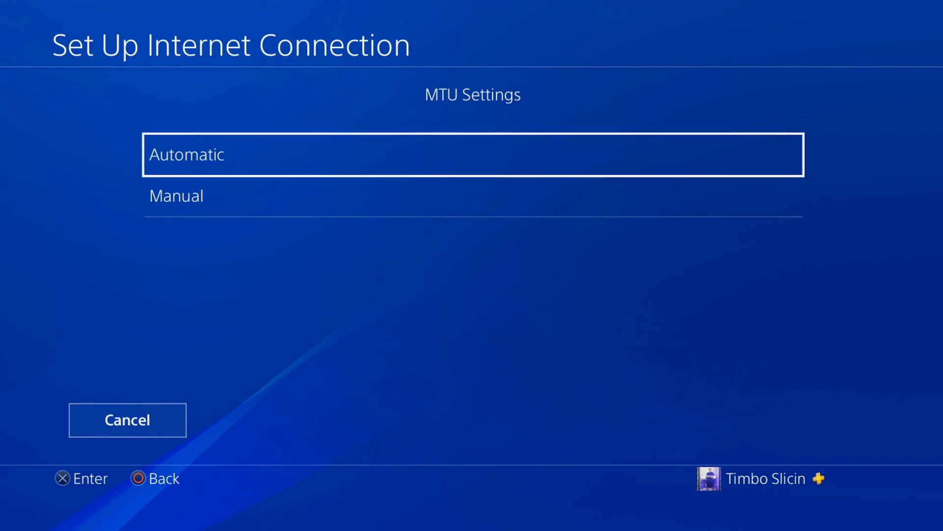
Choose Manual MTU and enter the value 1473
{"action": "key", "text": "Down"}
{"action": "key", "text": "Return"}
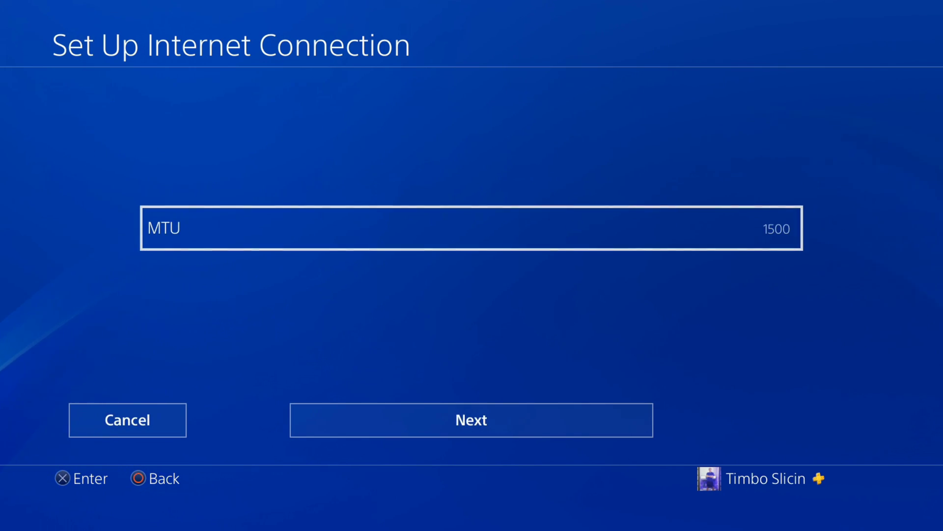
{"action": "key", "text": "Return"}
{"action": "key", "text": "Left"}
{"action": "key", "text": "Up"}
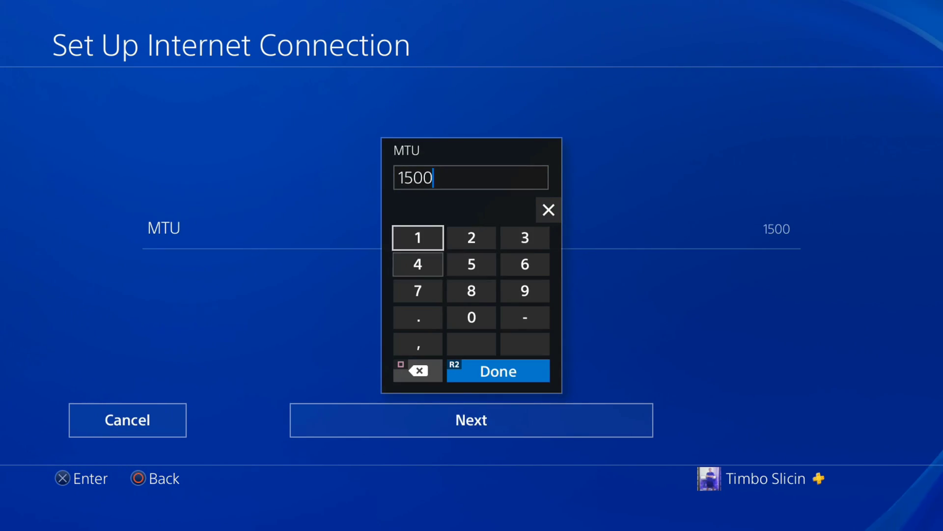
{"action": "key", "text": "Down"}
{"action": "key", "text": "Down"}
{"action": "key", "text": "Up"}
{"action": "key", "text": "Right"}
{"action": "key", "text": "Right"}
{"action": "key", "text": "Down"}
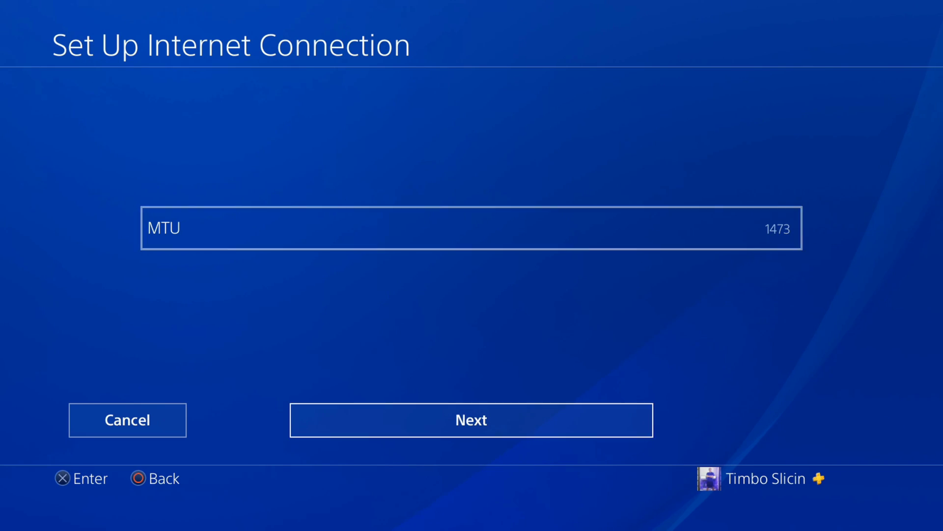
Confirm MTU 1473, select Do Not Use for proxy, and test the internet connection
{"action": "key", "text": "Return"}
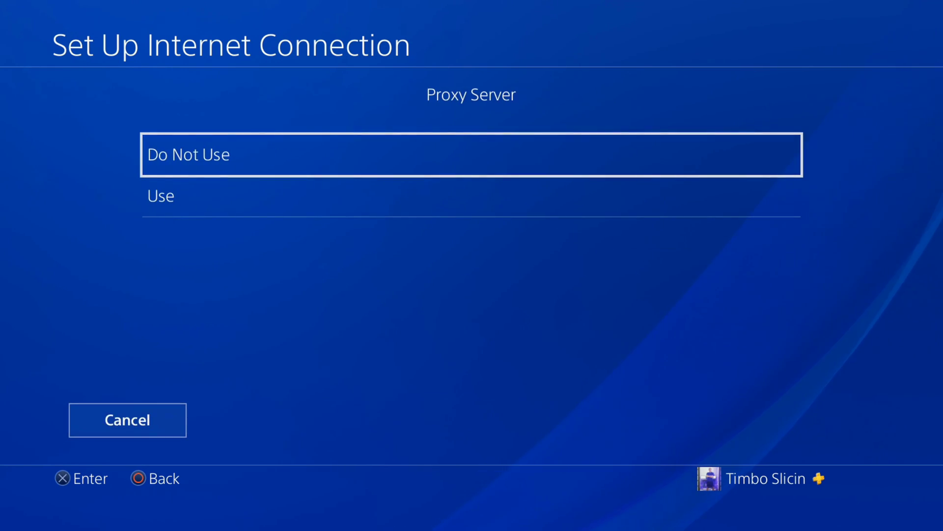
{"action": "key", "text": "Return"}
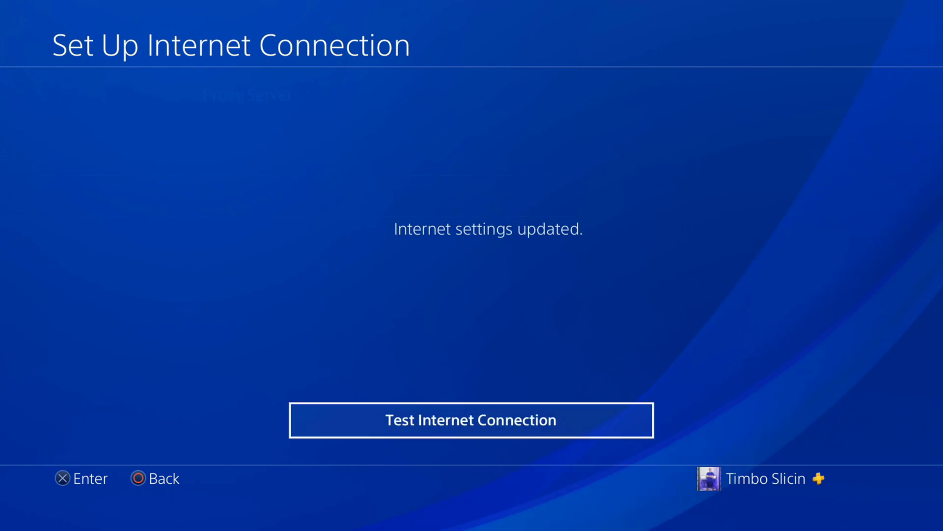
{"action": "key", "text": "Return"}
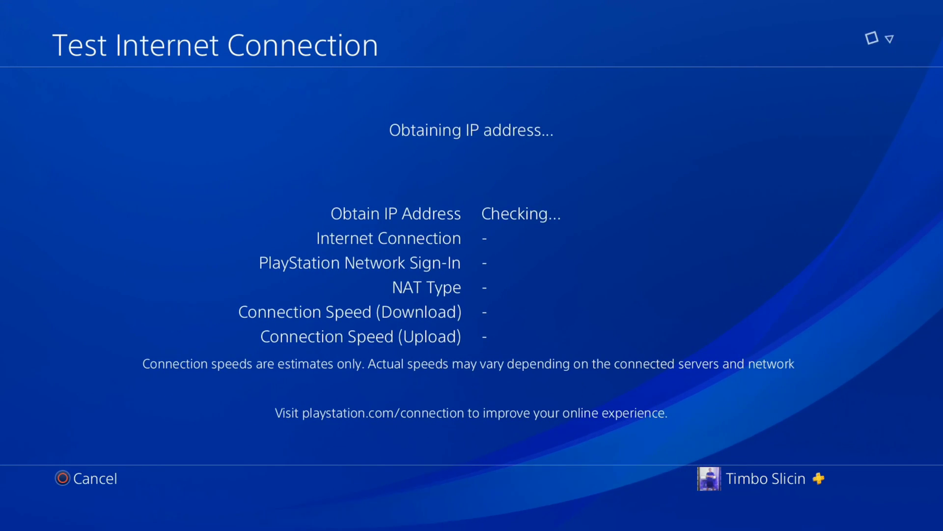